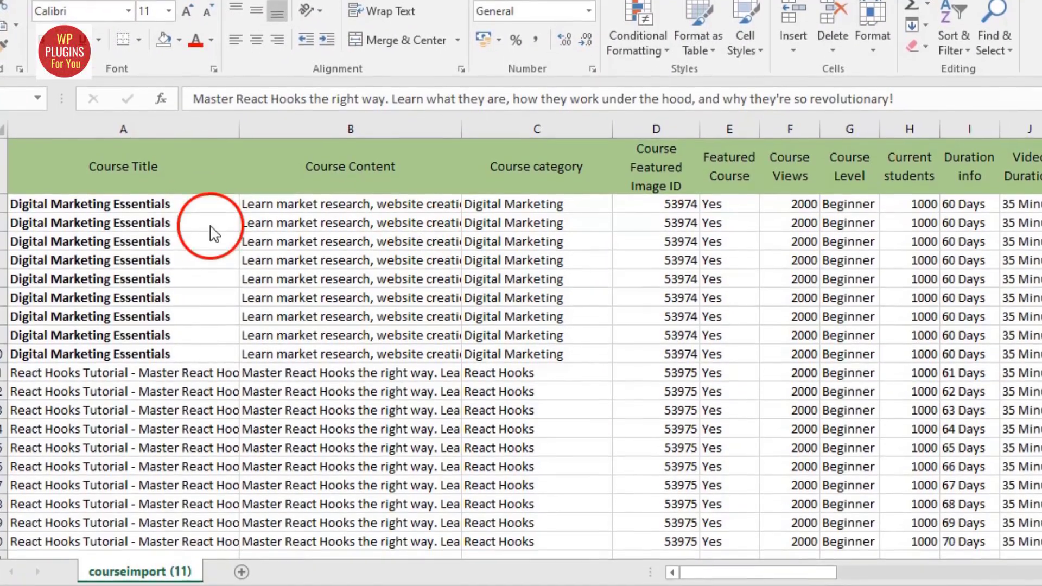
# Give the course template's header row an orange fill and widen a column to fit
pyautogui.moveTo(123, 205); pyautogui.dragTo(198, 332)
pyautogui.moveTo(123, 168); pyautogui.dragTo(1038, 179)
pyautogui.moveTo(757, 568); pyautogui.dragTo(844, 565)
pyautogui.moveTo(339, 166); pyautogui.dragTo(692, 166)
pyautogui.moveTo(840, 565); pyautogui.dragTo(896, 566)
pyautogui.moveTo(434, 157); pyautogui.dragTo(632, 181)
pyautogui.moveTo(433, 194); pyautogui.dragTo(542, 253)
pyautogui.moveTo(739, 164); pyautogui.dragTo(891, 168)
pyautogui.moveTo(689, 166)
pyautogui.mouseDown()
pyautogui.moveTo(874, 181)
pyautogui.moveTo(941, 155)
pyautogui.mouseUp()
pyautogui.click(180, 19)
pyautogui.click(258, 109)
pyautogui.doubleClick(741, 107)
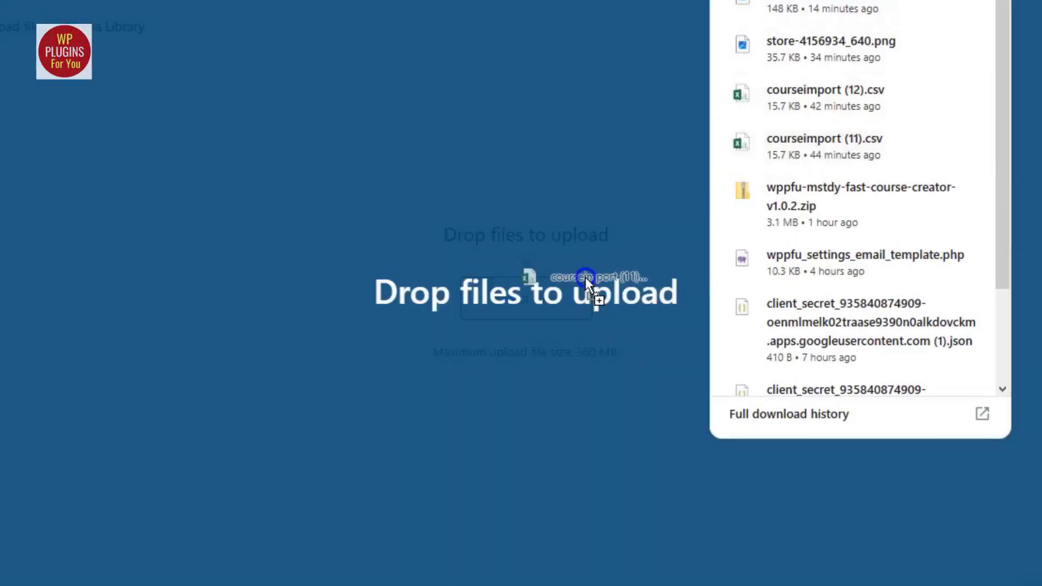
# Upload the filled course CSV to the Media Library and select it for import
pyautogui.moveTo(825, 147); pyautogui.dragTo(586, 277)
pyautogui.click(1027, 582)
pyautogui.scroll(-5, 548, 401)
pyautogui.scroll(-10, 419, 342)
pyautogui.scroll(-3, 414, 402)
pyautogui.scroll(15, 442, 384)
pyautogui.scroll(5, 442, 384)
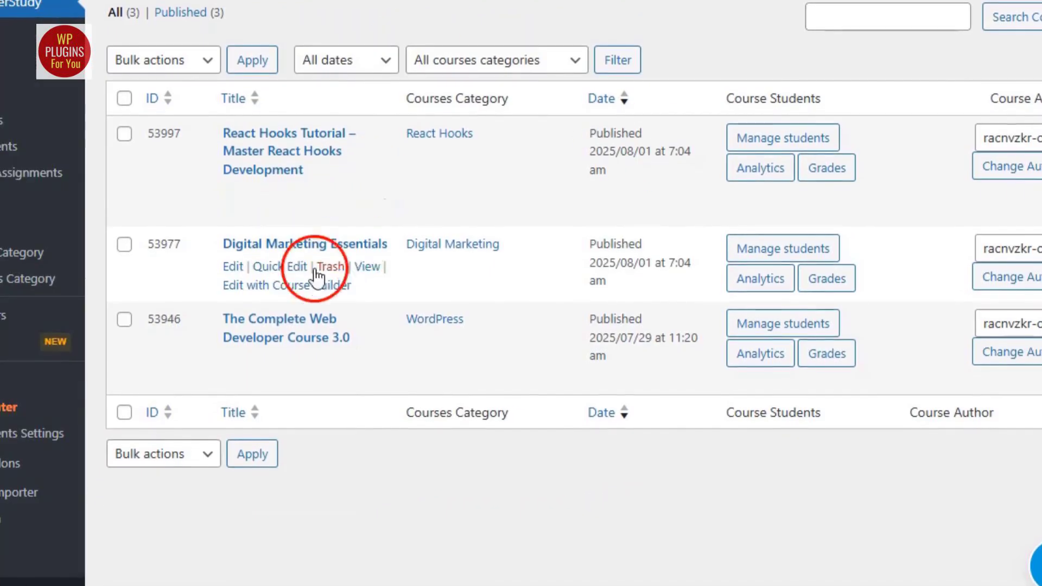
# Review Digital Marketing Essentials lessons, including the customer pain points video with markers and questions
pyautogui.click(252, 246)
pyautogui.click(147, 265)
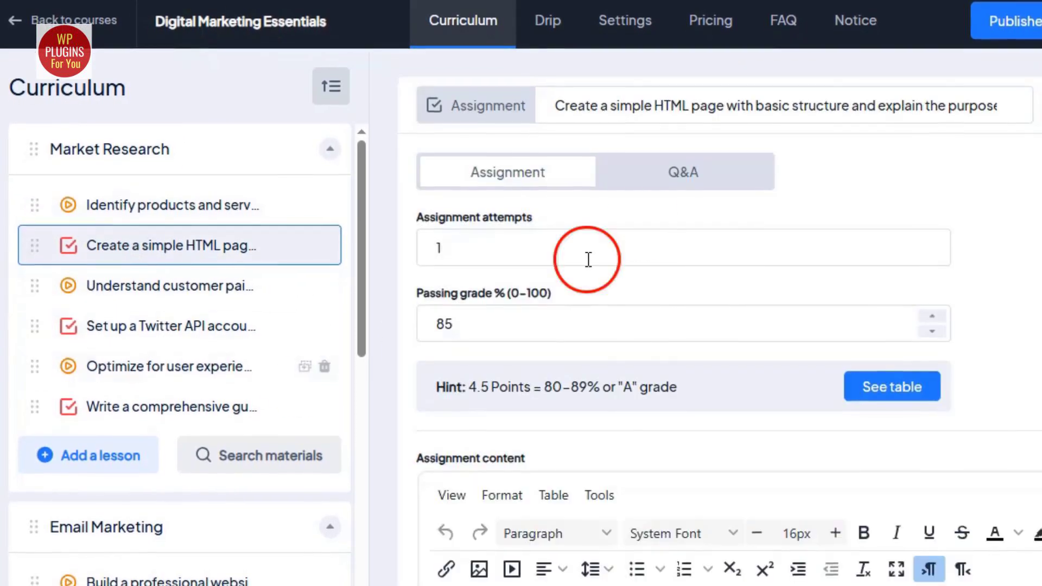
pyautogui.scroll(-3, 426, 387)
pyautogui.click(187, 293)
pyautogui.click(685, 172)
pyautogui.click(210, 398)
# View the user experience lesson's video with markers and questions, playing and pausing it
pyautogui.click(174, 352)
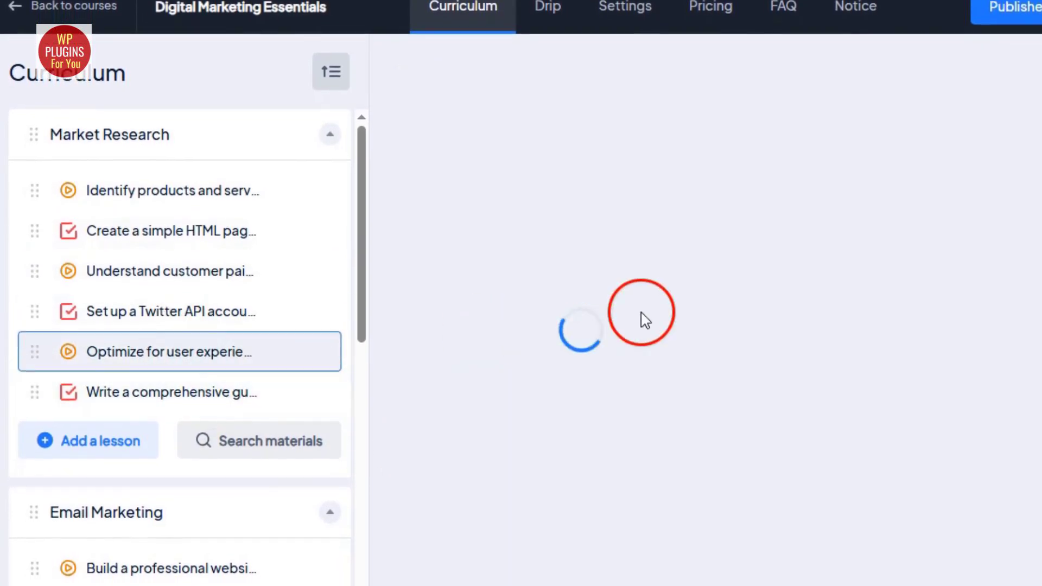
pyautogui.click(697, 172)
pyautogui.click(759, 408)
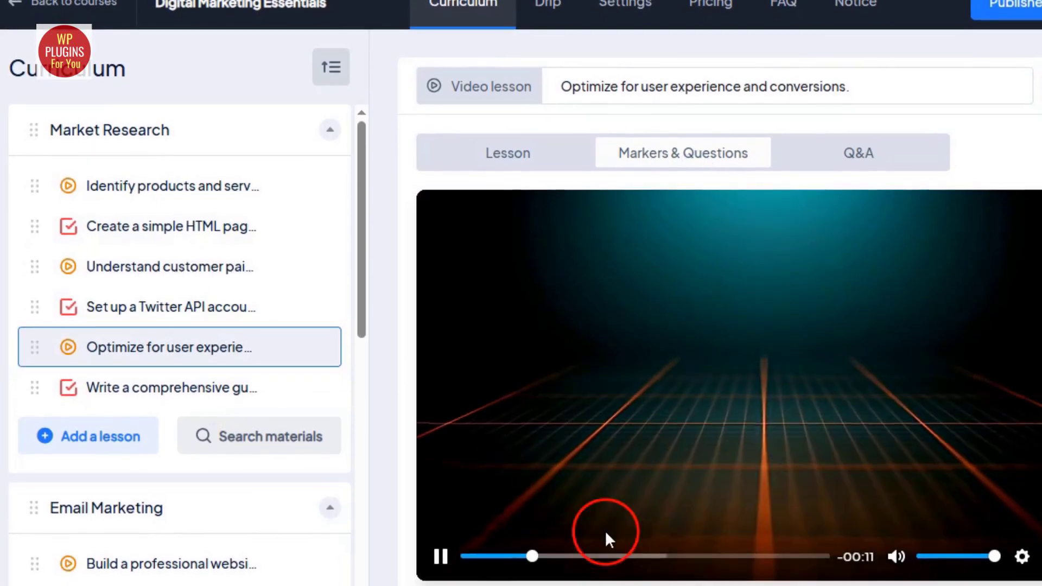
pyautogui.click(441, 557)
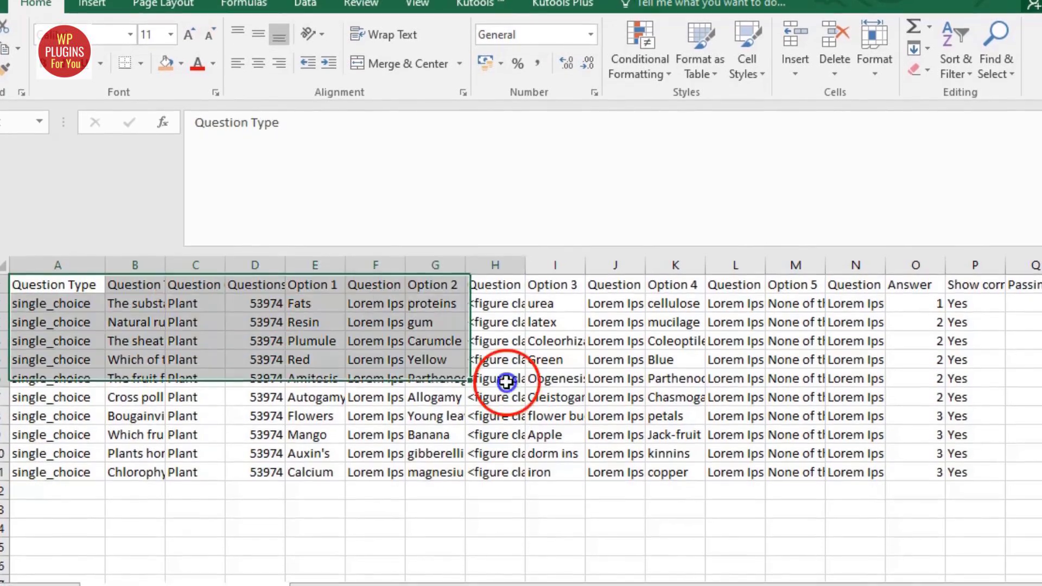
pyautogui.moveTo(507, 383); pyautogui.dragTo(1015, 497)
pyautogui.moveTo(826, 584); pyautogui.dragTo(1036, 584)
pyautogui.moveTo(826, 285); pyautogui.dragTo(817, 444)
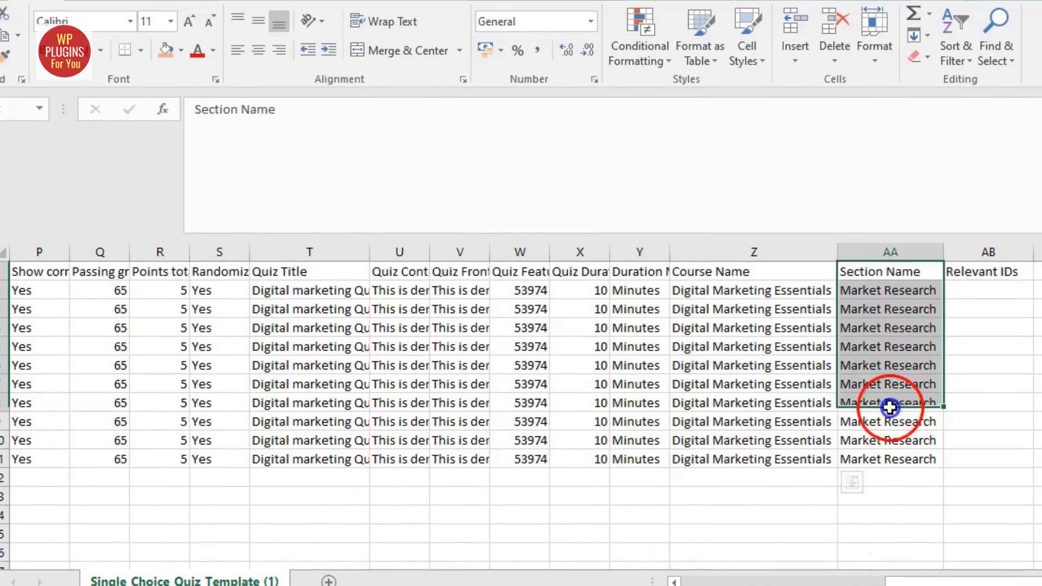
pyautogui.moveTo(947, 578); pyautogui.dragTo(683, 577)
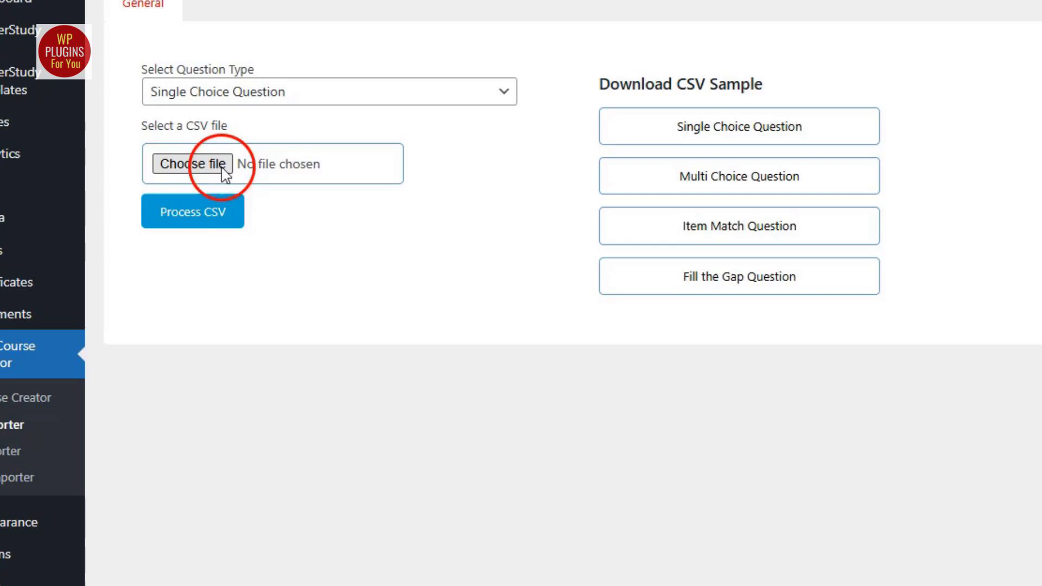
# Attach the downloaded quiz CSV to the importer, process it and return to the courses list
pyautogui.click(968, 11)
pyautogui.moveTo(814, 12); pyautogui.dragTo(279, 160)
pyautogui.click(211, 211)
pyautogui.click(112, 28)
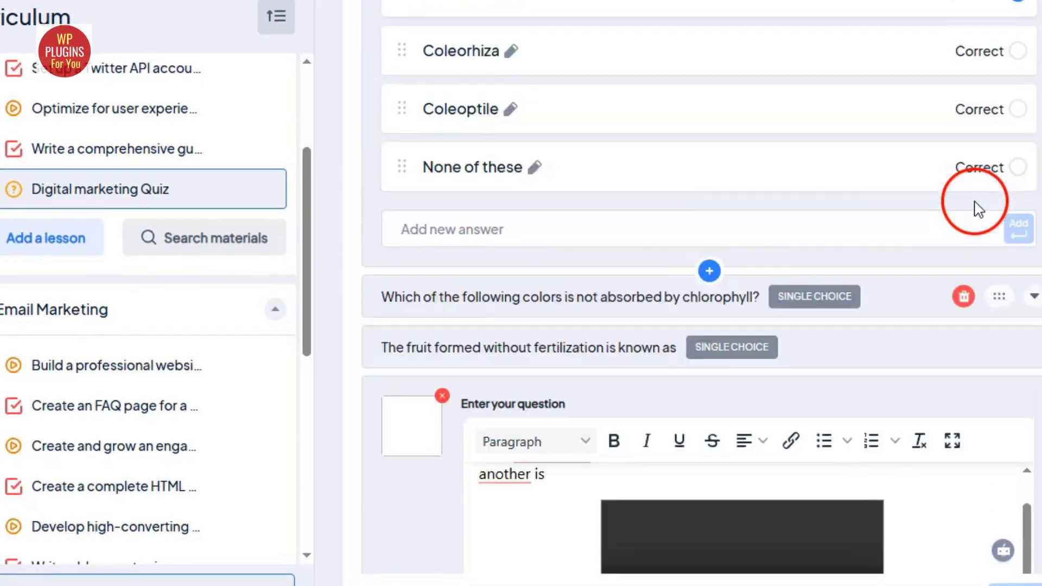
pyautogui.scroll(3, 903, 204)
pyautogui.scroll(5, 966, 204)
pyautogui.scroll(4, 966, 195)
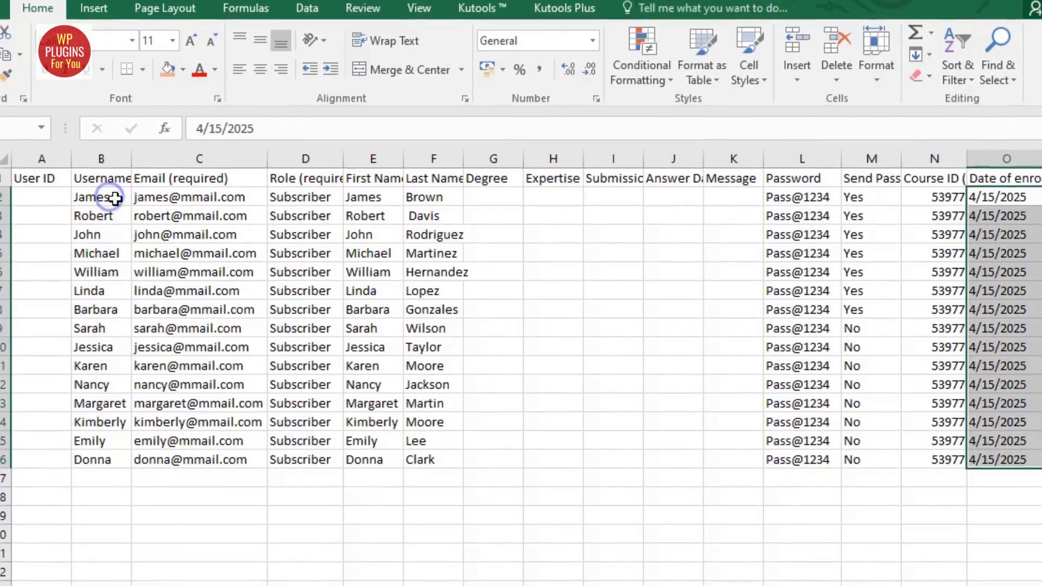
# Check the Username, Password and a later column in the filled users template
pyautogui.moveTo(109, 198)
pyautogui.mouseDown()
pyautogui.moveTo(130, 455)
pyautogui.moveTo(409, 449)
pyautogui.mouseUp()
pyautogui.moveTo(799, 189); pyautogui.dragTo(826, 438)
pyautogui.moveTo(803, 582); pyautogui.dragTo(895, 582)
pyautogui.moveTo(802, 173)
pyautogui.mouseDown()
pyautogui.moveTo(806, 220)
pyautogui.moveTo(891, 457)
pyautogui.mouseUp()
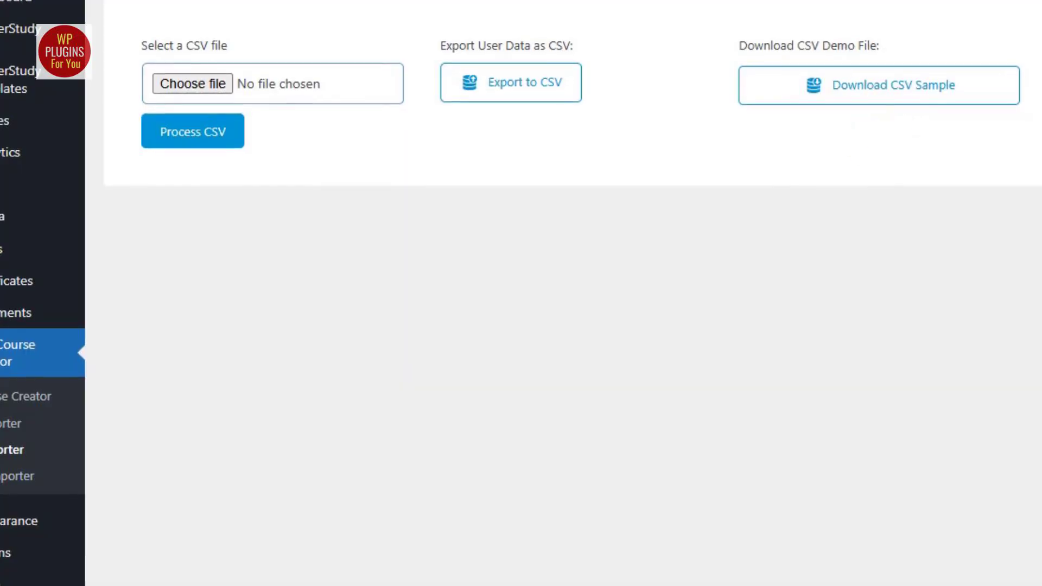
# Attach the downloaded users CSV to the user importer and start processing it
pyautogui.moveTo(781, 10); pyautogui.dragTo(778, 14)
pyautogui.moveTo(255, 81); pyautogui.dragTo(255, 81)
pyautogui.click(219, 128)
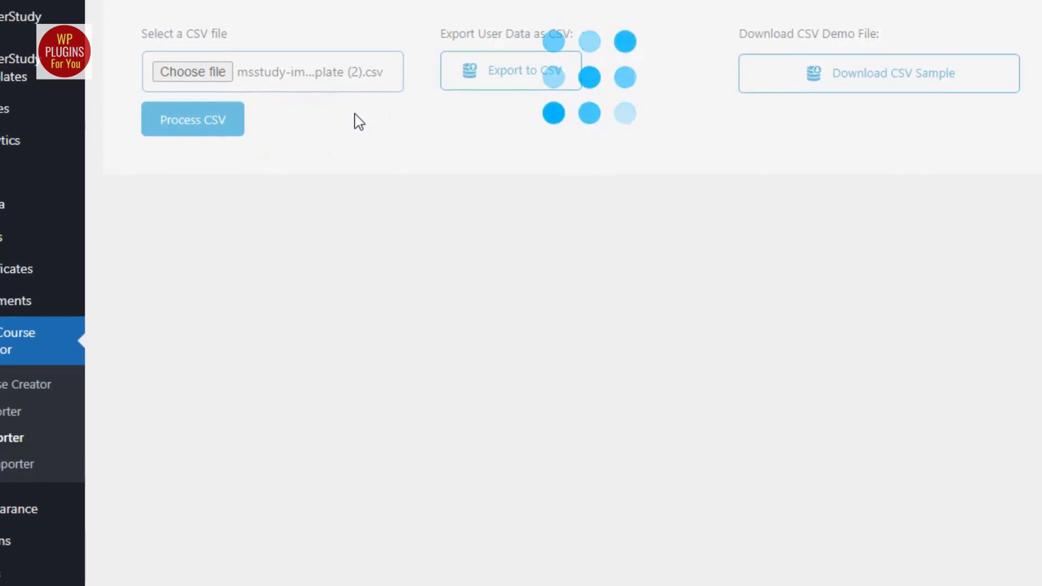